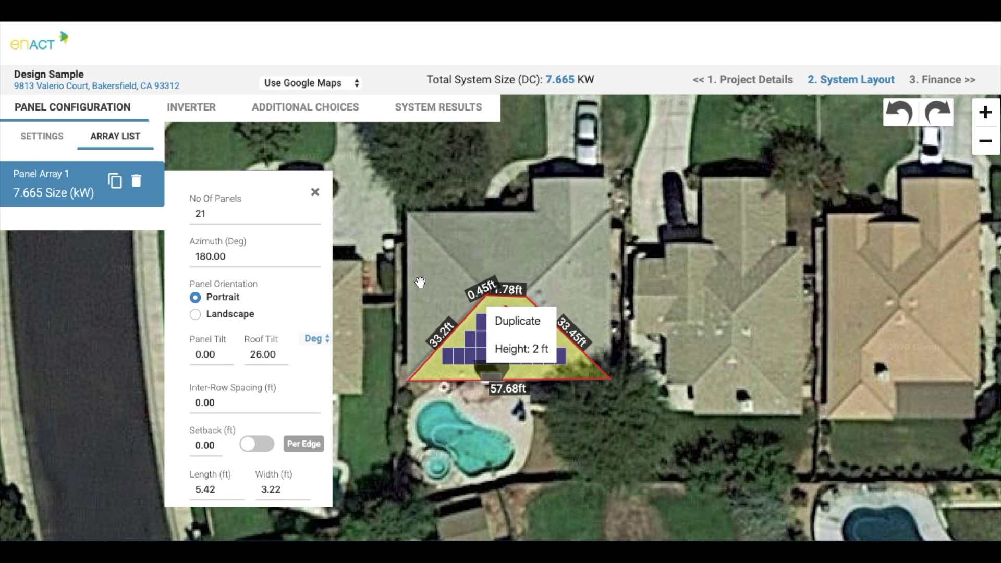
- Review Panel Array 1's properties down to its annual shading percentage
left_click(411, 285)
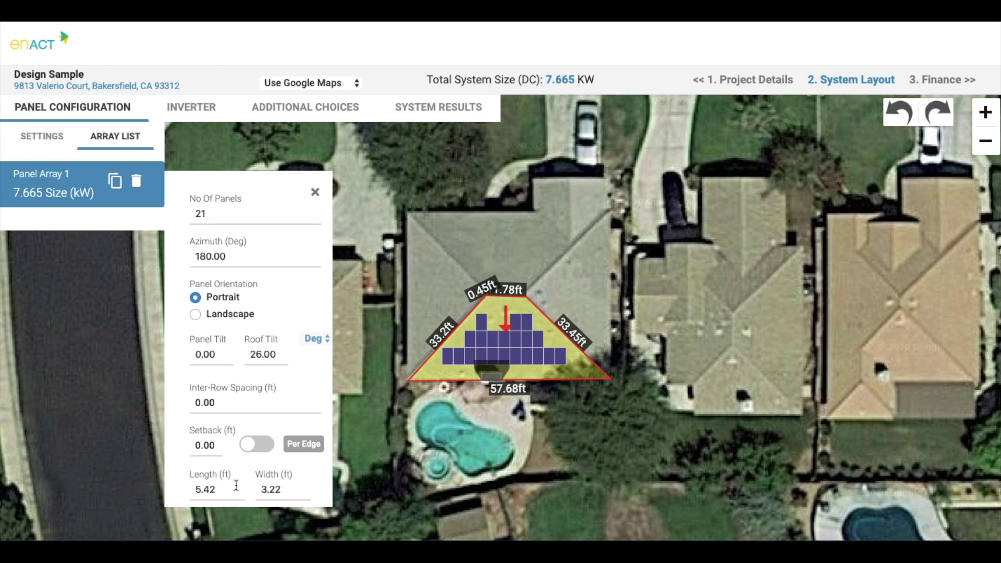
scroll(236, 485, "down", 1)
left_click(222, 478)
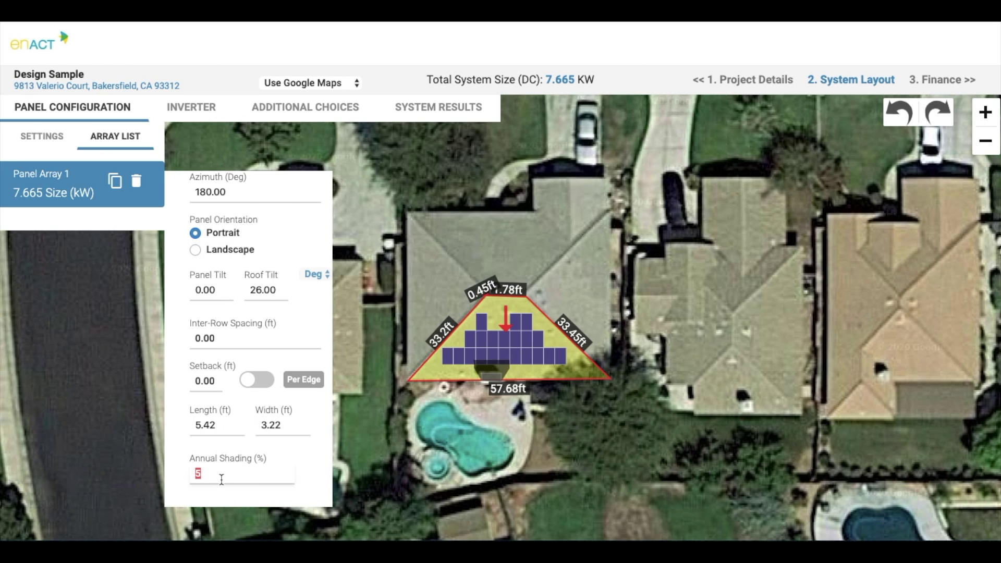
left_click(185, 388)
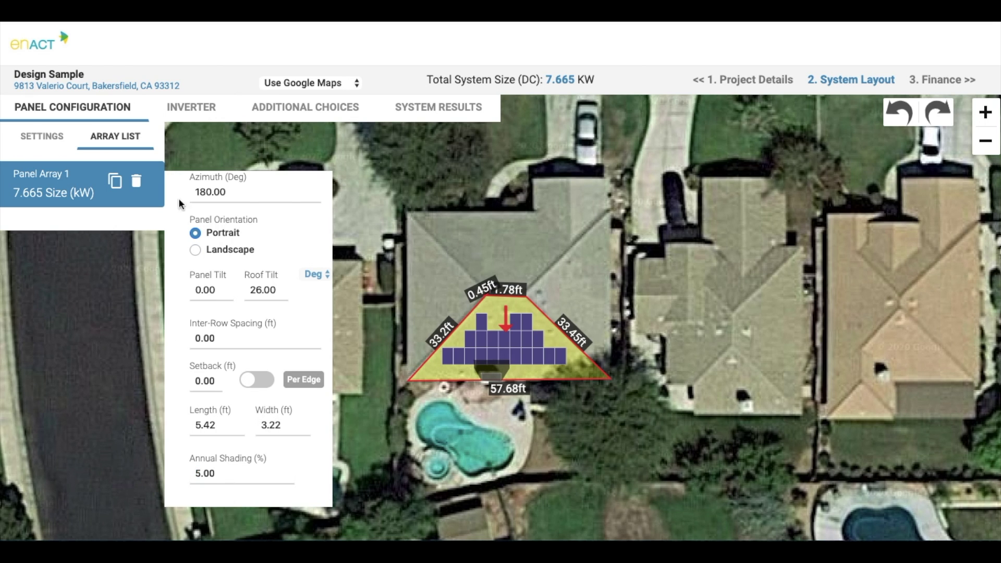
- Review the settings of Inverter Group No 1 and the system's additional choices
left_click(196, 112)
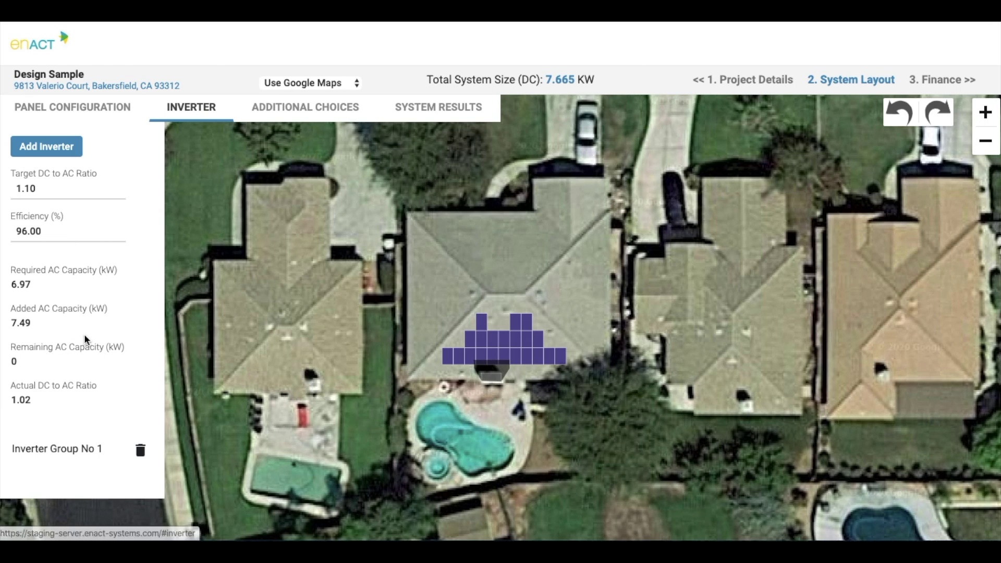
left_click(88, 449)
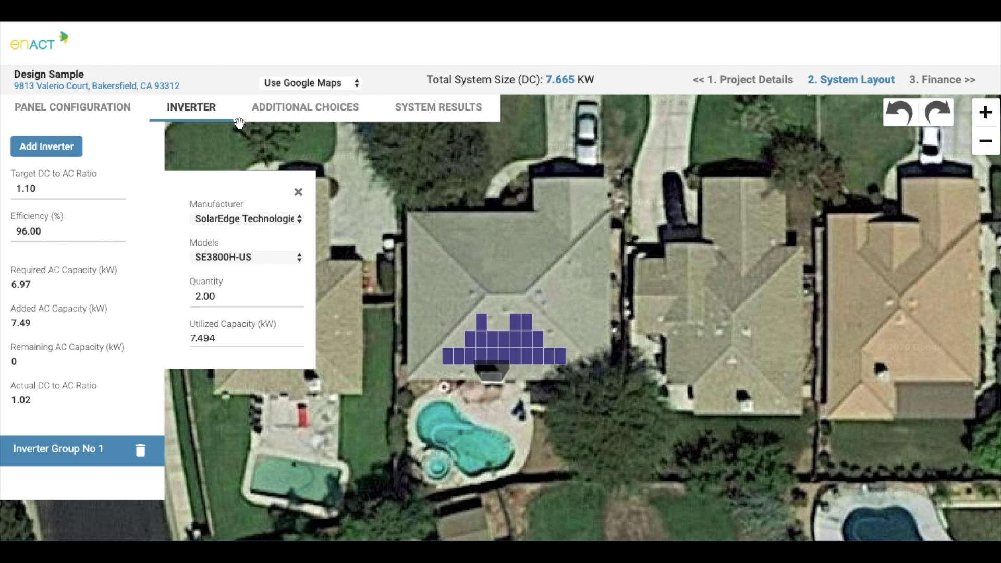
left_click(337, 114)
- Check the system results and view the solar savings detail chart in Bill Offset View, then close it
left_click(437, 116)
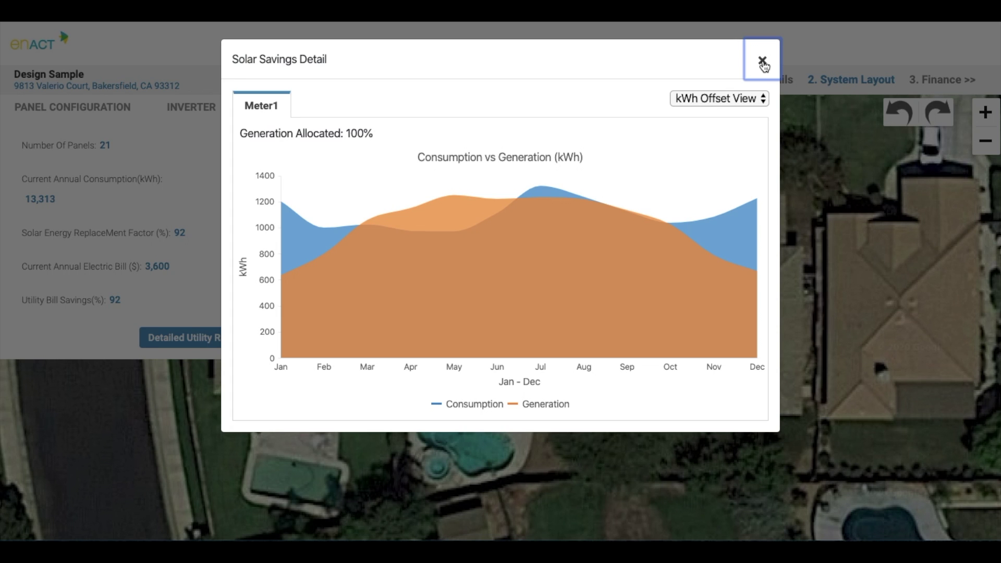
left_click(720, 99)
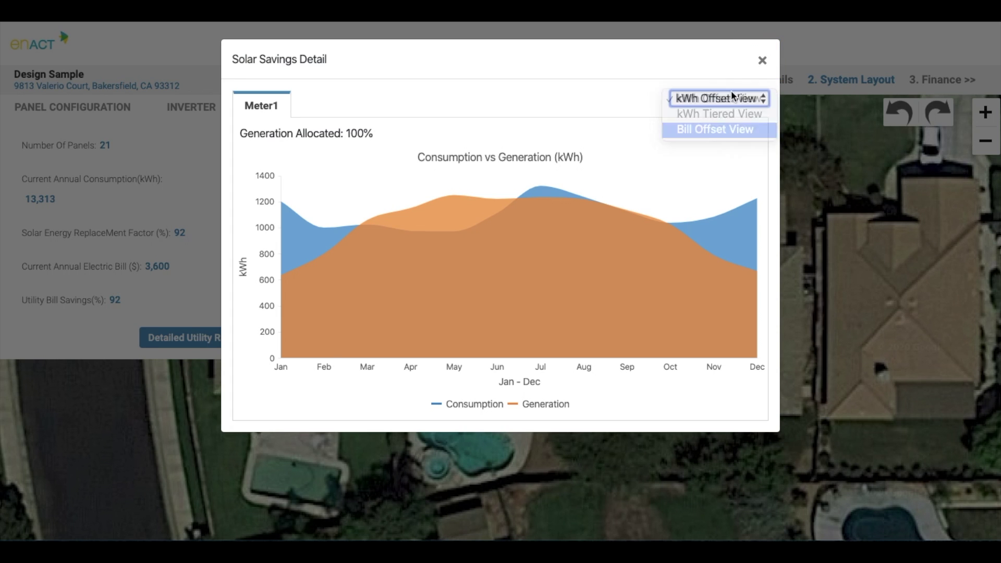
left_click(715, 130)
left_click(763, 61)
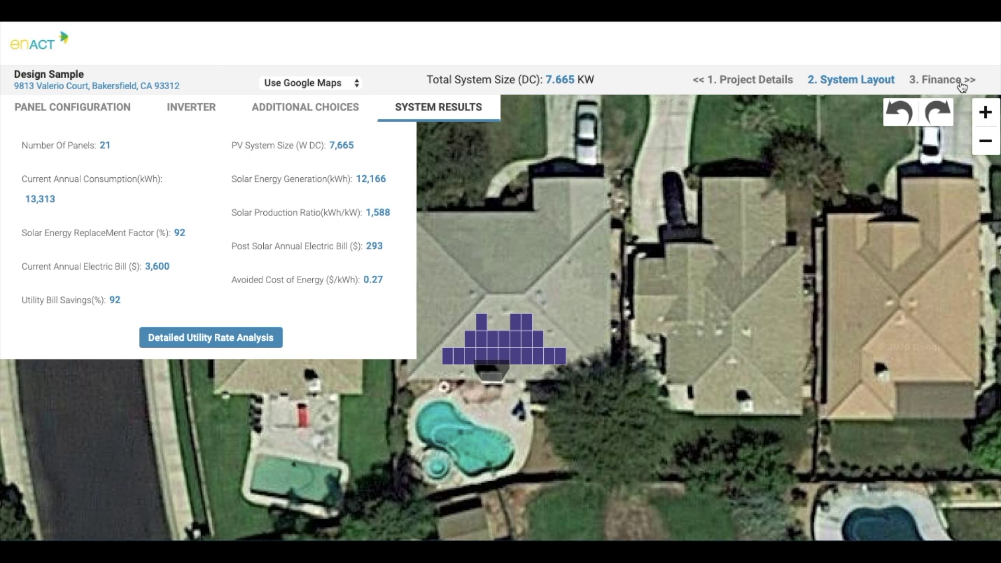
- Proceed to the Finance stage and download the quote's proposal PDF with the RESI SDG template
left_click(962, 81)
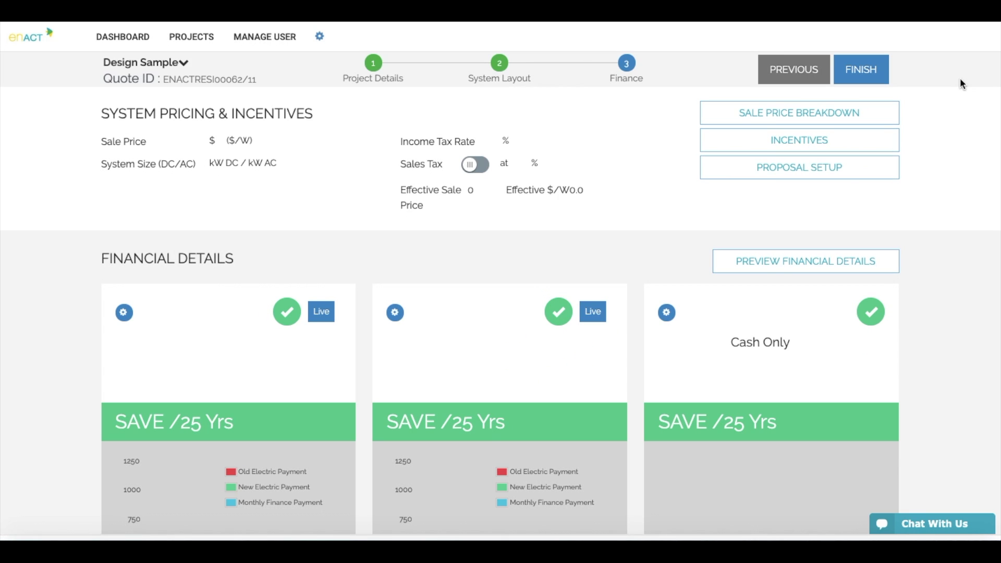
left_click(833, 174)
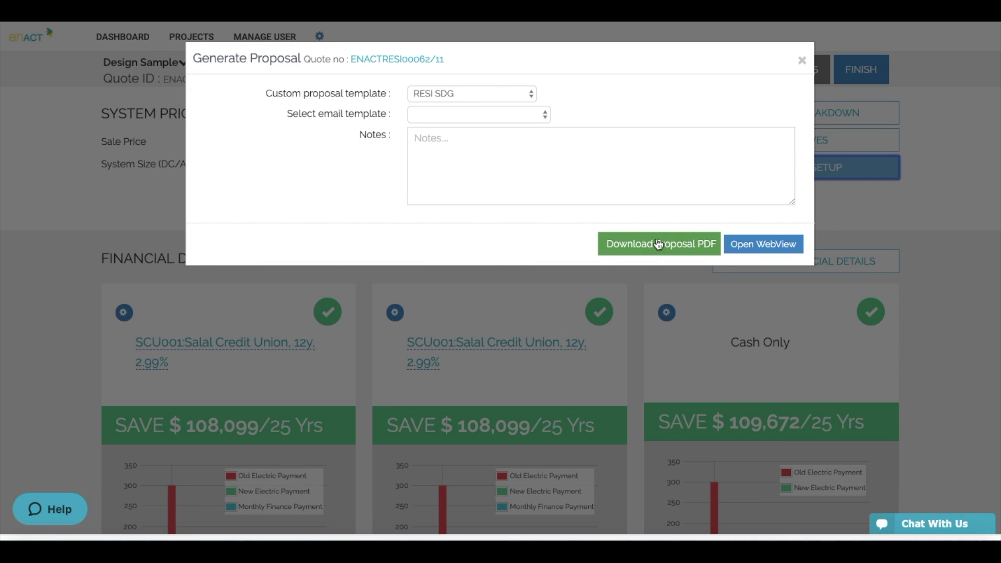
left_click(659, 244)
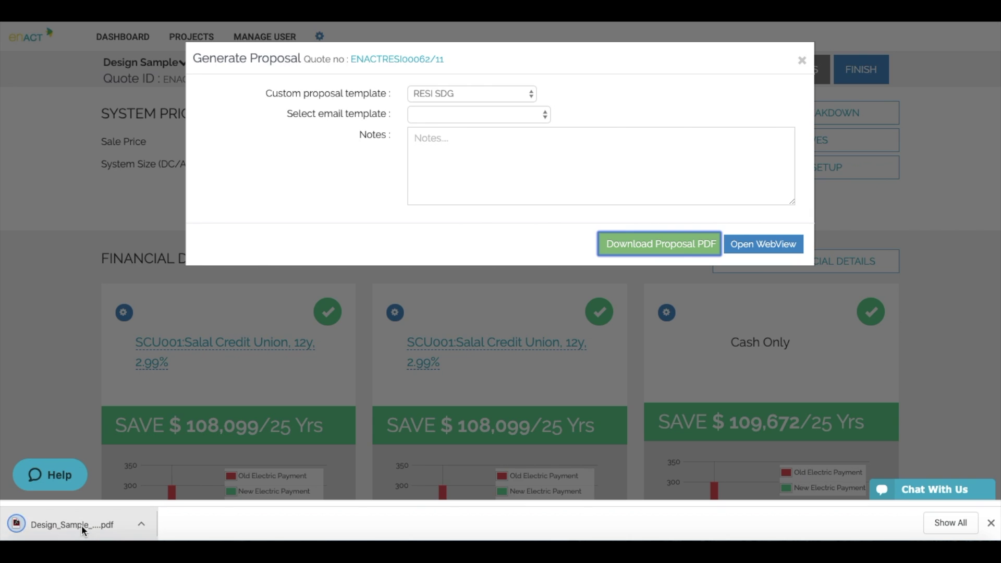
- Open the downloaded proposal PDF and examine its system production, system image, cost and equipment details
left_click(81, 525)
scroll(467, 323, "down", 20)
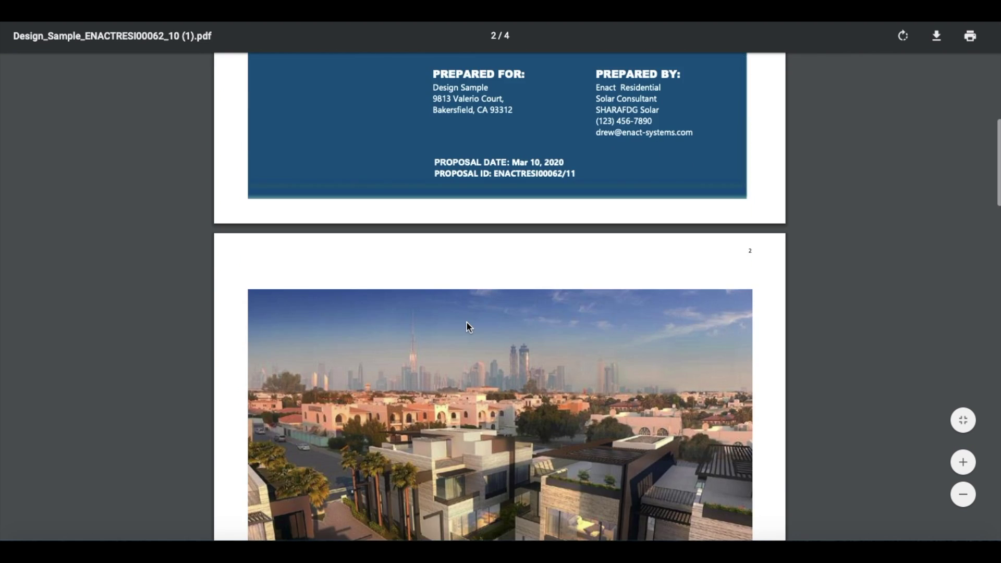
scroll(467, 327, "down", 4)
scroll(466, 327, "up", 8)
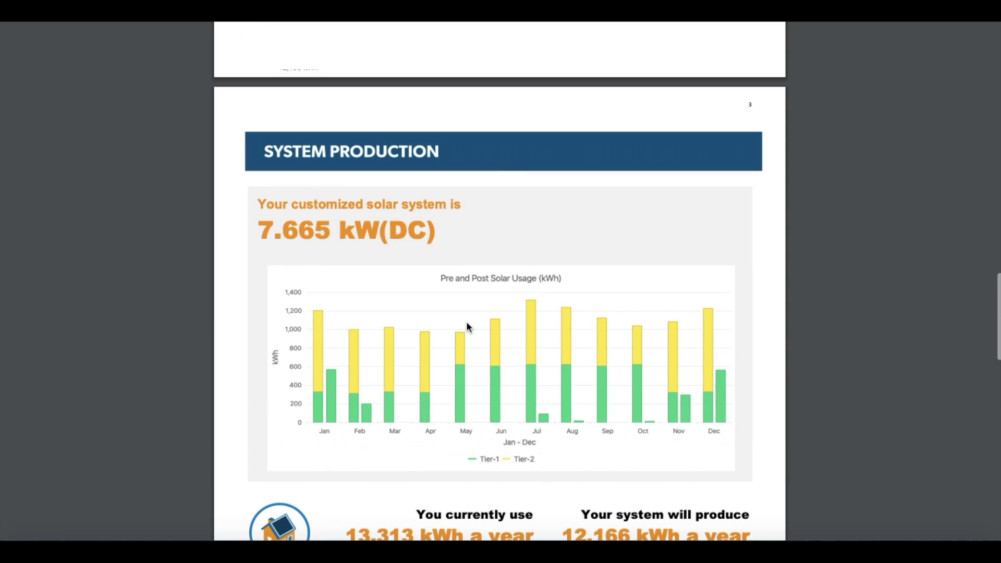
scroll(467, 324, "down", 5)
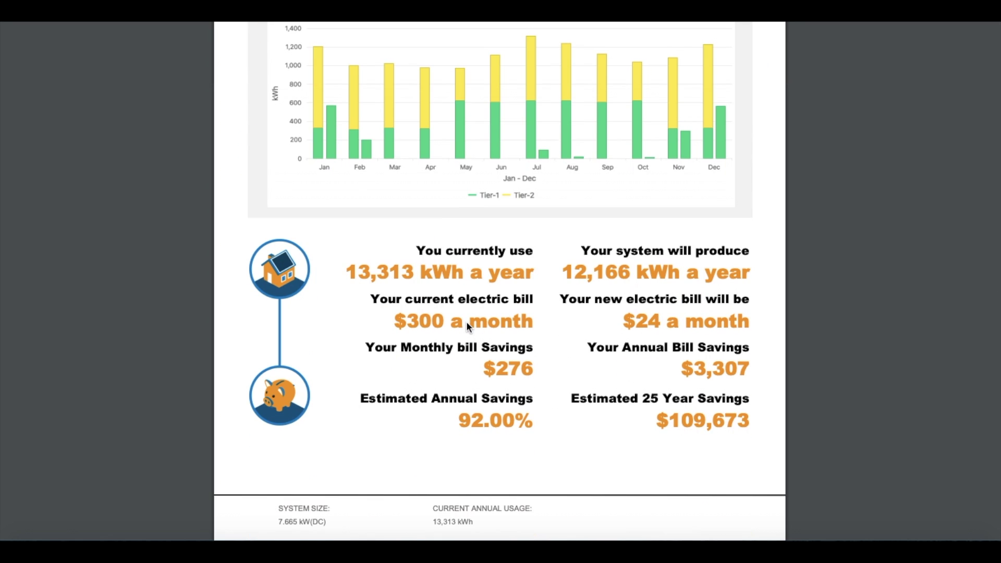
scroll(532, 450, "down", 8)
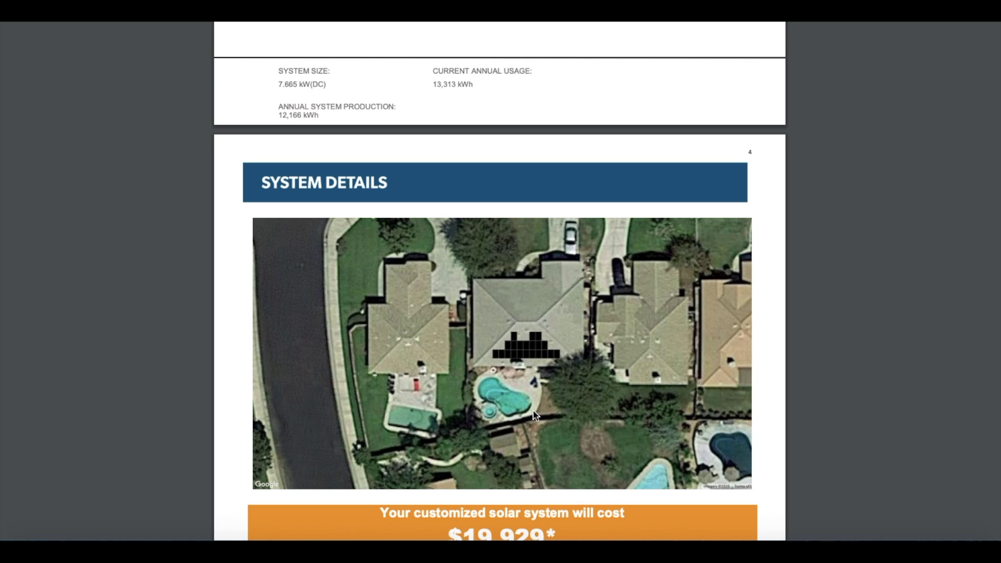
scroll(534, 415, "down", 3)
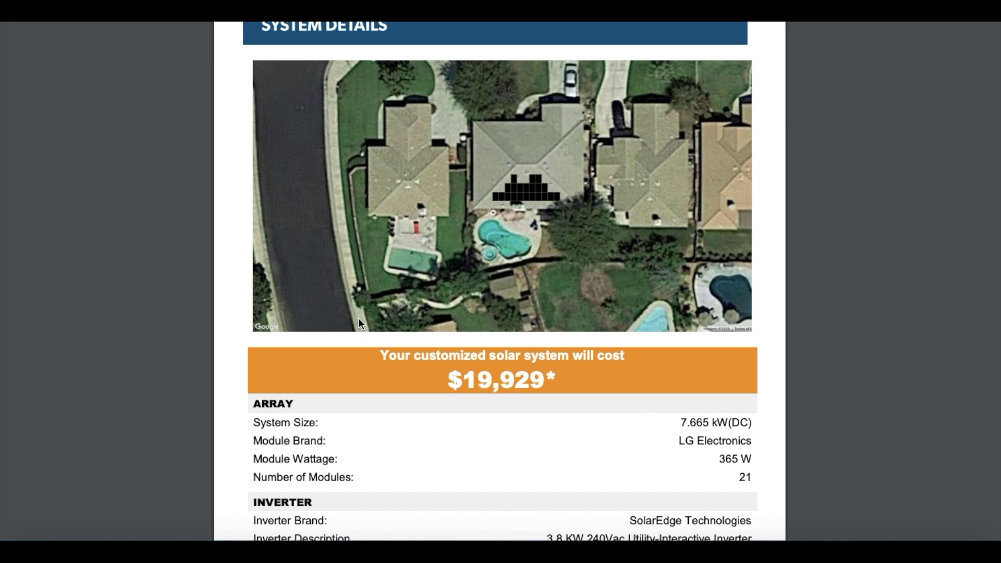
scroll(358, 318, "down", 2)
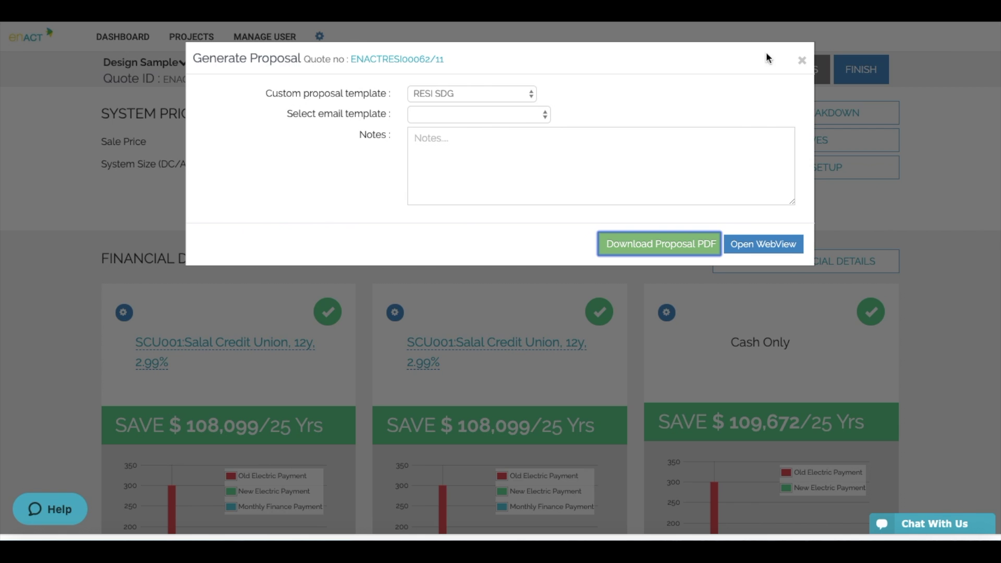
- Reopen the project's newest quote for editing and replace the Google Maps layout with the panel layout image Picture2.png
left_click(802, 60)
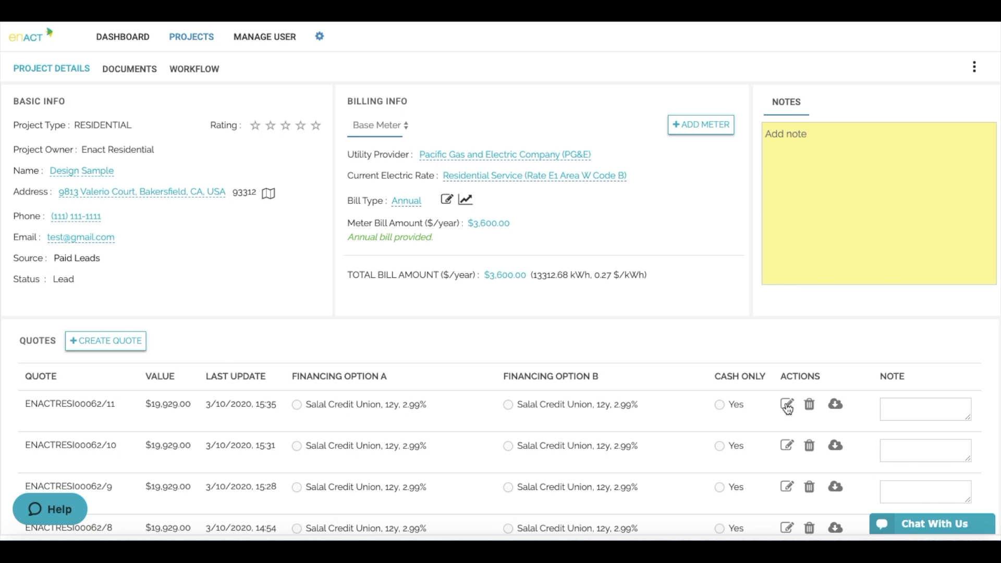
left_click(787, 405)
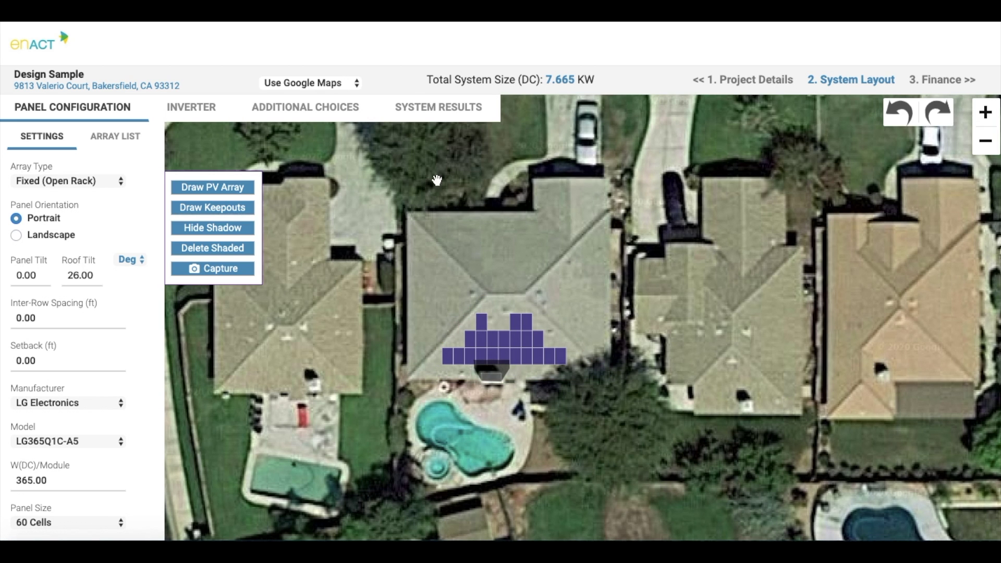
left_click(330, 86)
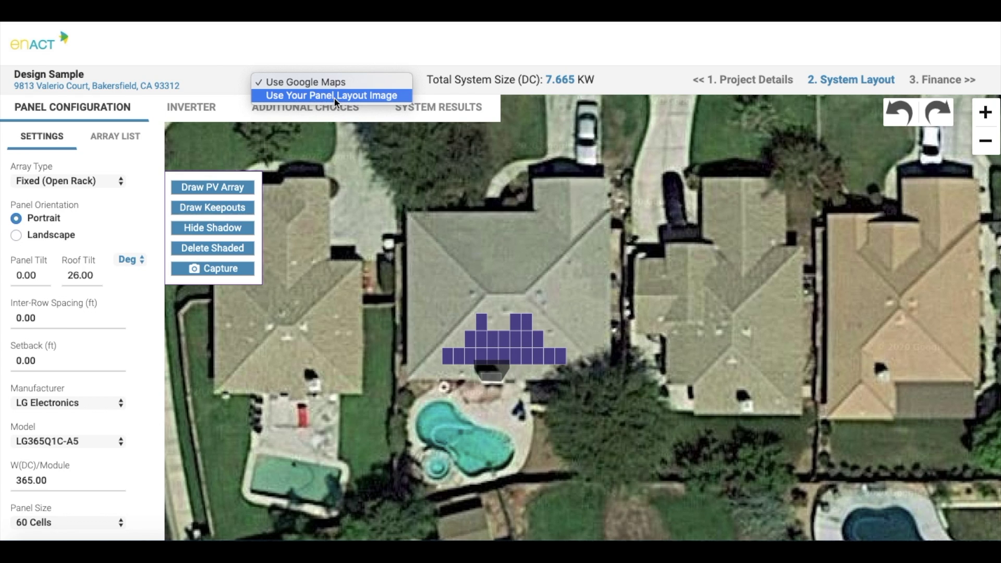
left_click(336, 97)
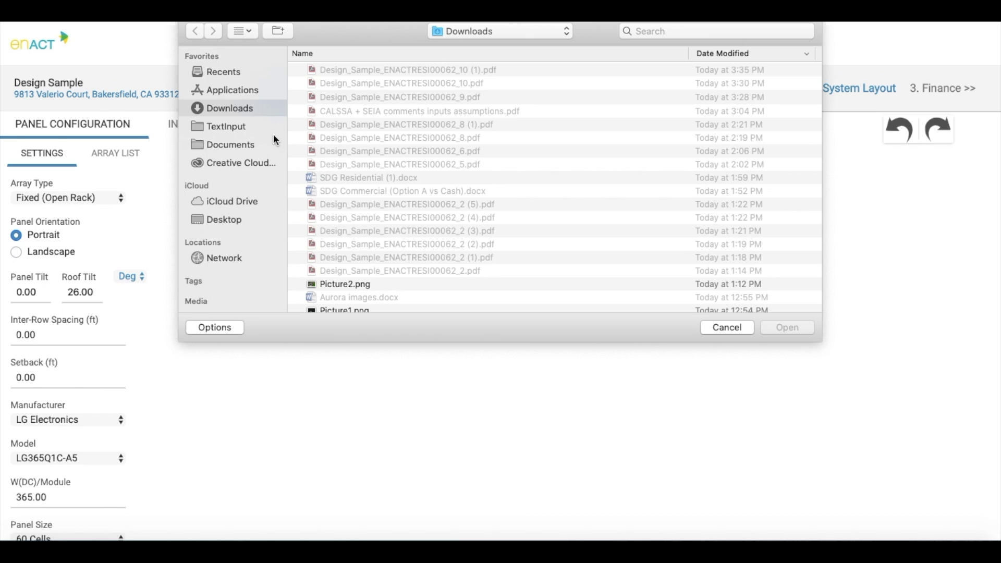
left_click(378, 285)
left_click(779, 328)
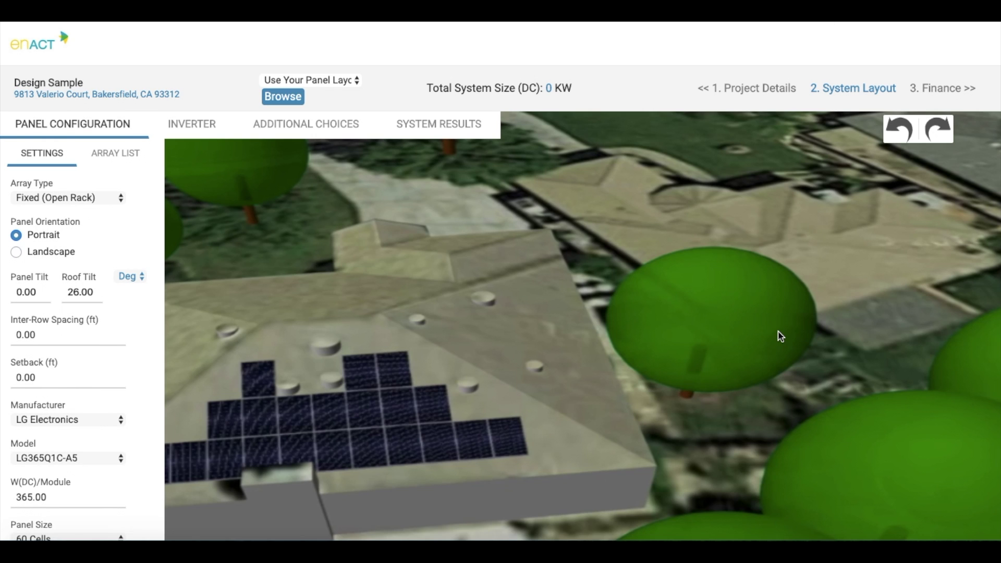
scroll(780, 337, "down", 2)
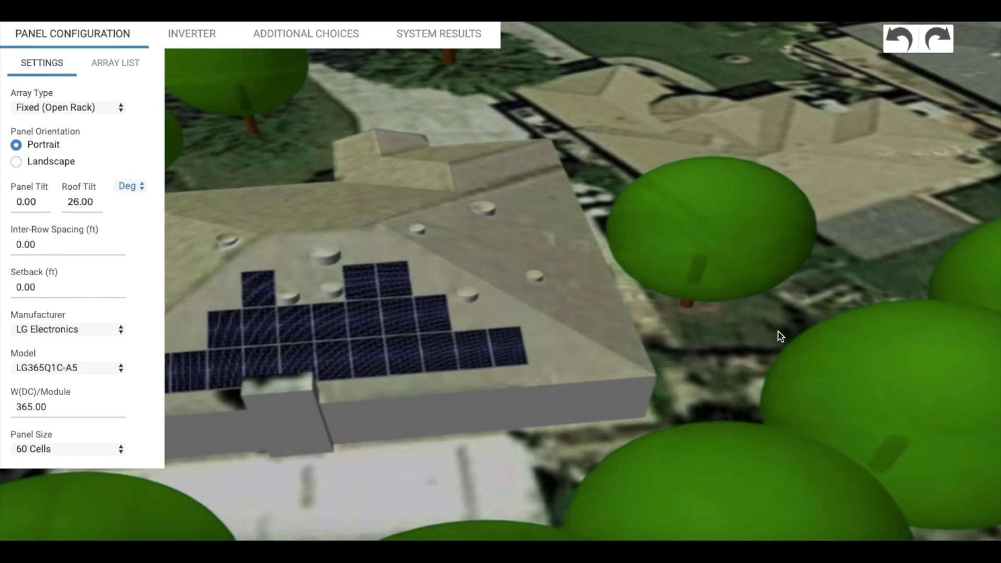
scroll(781, 336, "up", 2)
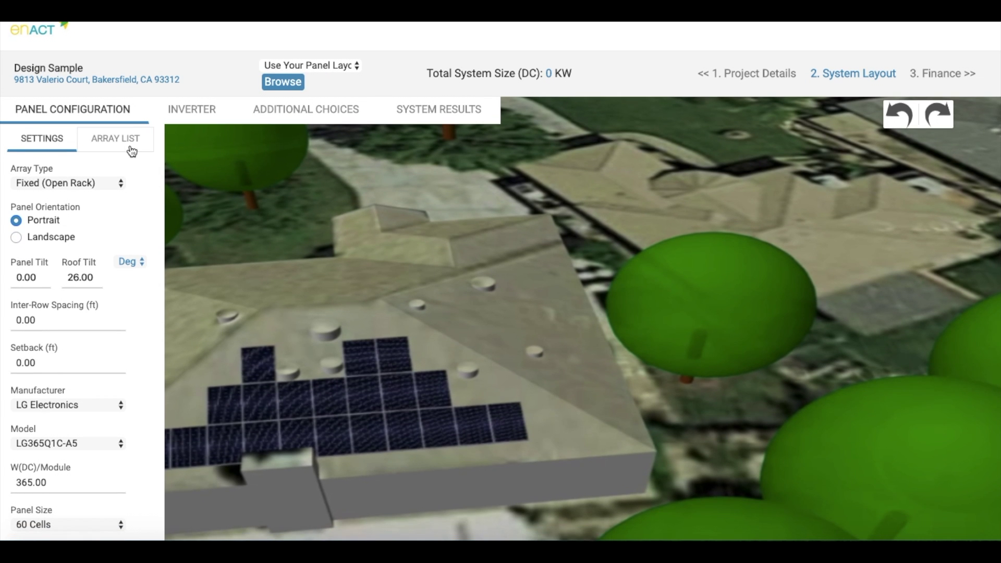
- Set Panel Array 1 to 21 panels with 5% annual shading
left_click(130, 145)
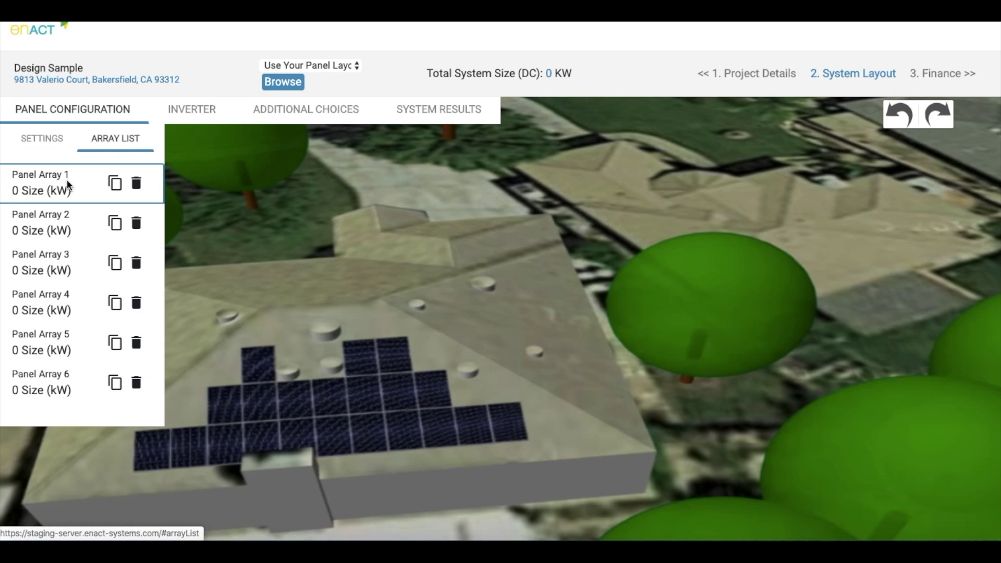
left_click(66, 179)
left_click(203, 214)
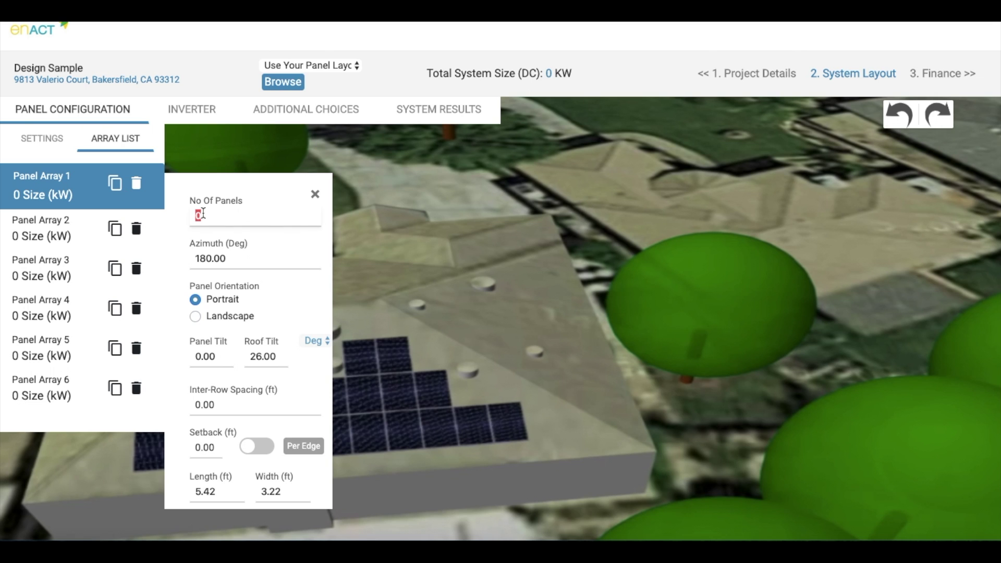
type("2")
left_click(205, 254)
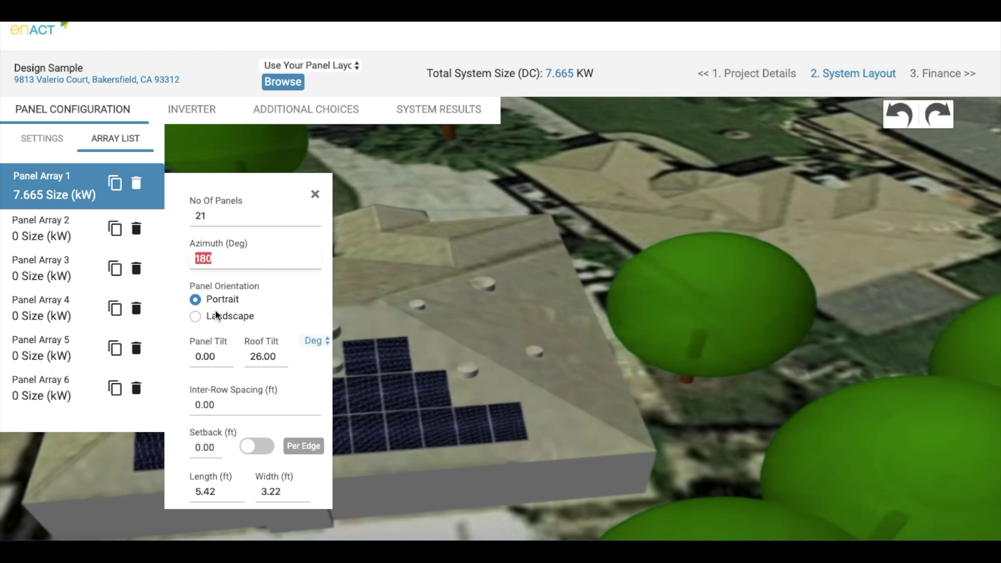
scroll(214, 313, "down", 1)
left_click(226, 477)
type("5")
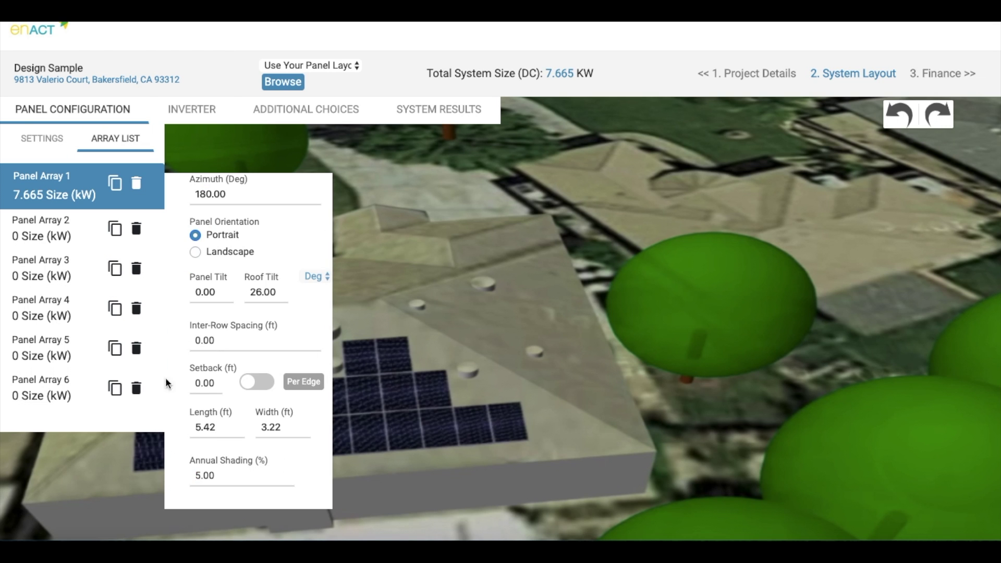
- Add a SolarEdge Technologies SE3800H-US inverter group with a quantity of 2
left_click(189, 107)
left_click(72, 144)
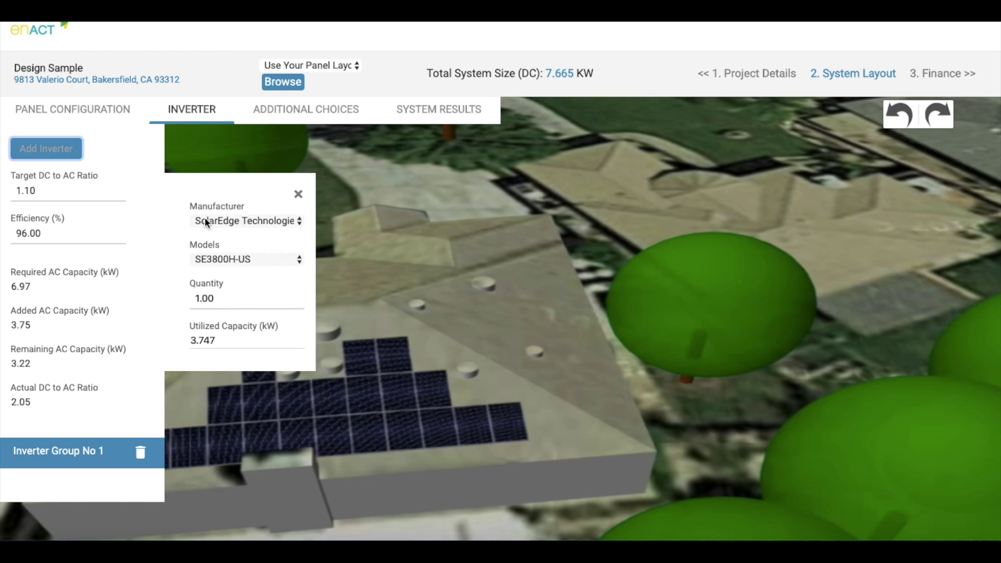
double_click(216, 297)
type("2")
left_click(179, 209)
- Review the additional choices and the system results with their consumption versus generation chart
left_click(303, 123)
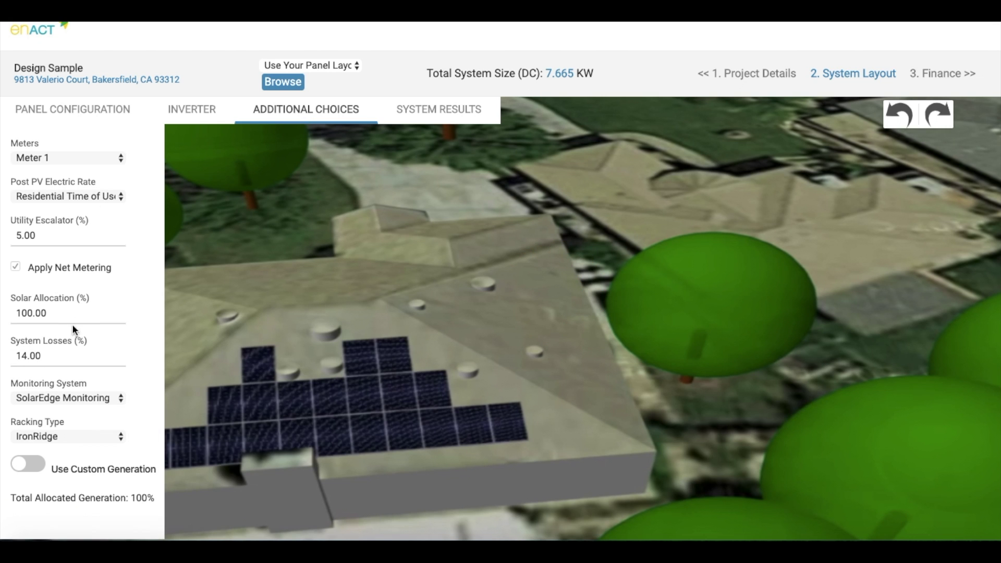
left_click(451, 116)
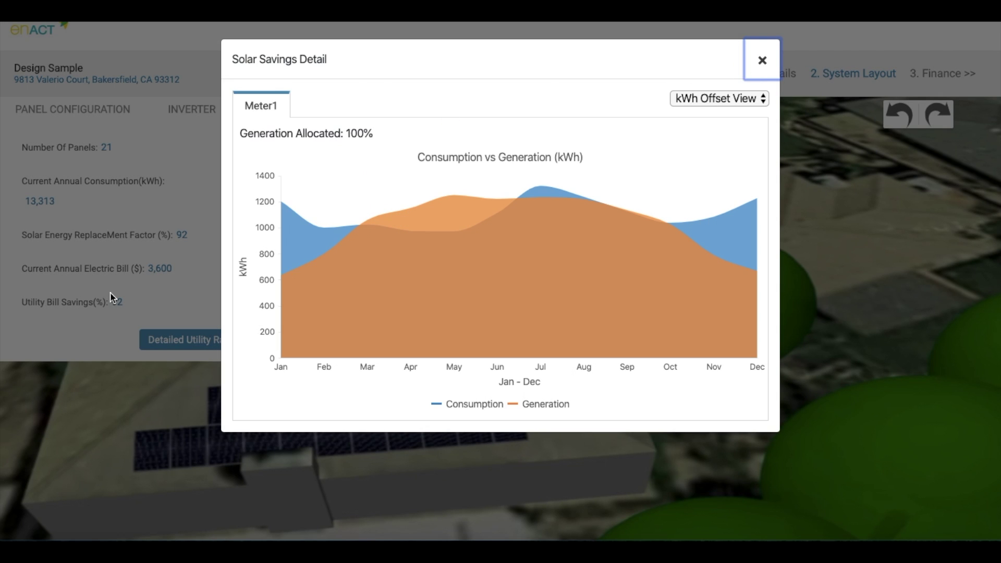
left_click(763, 61)
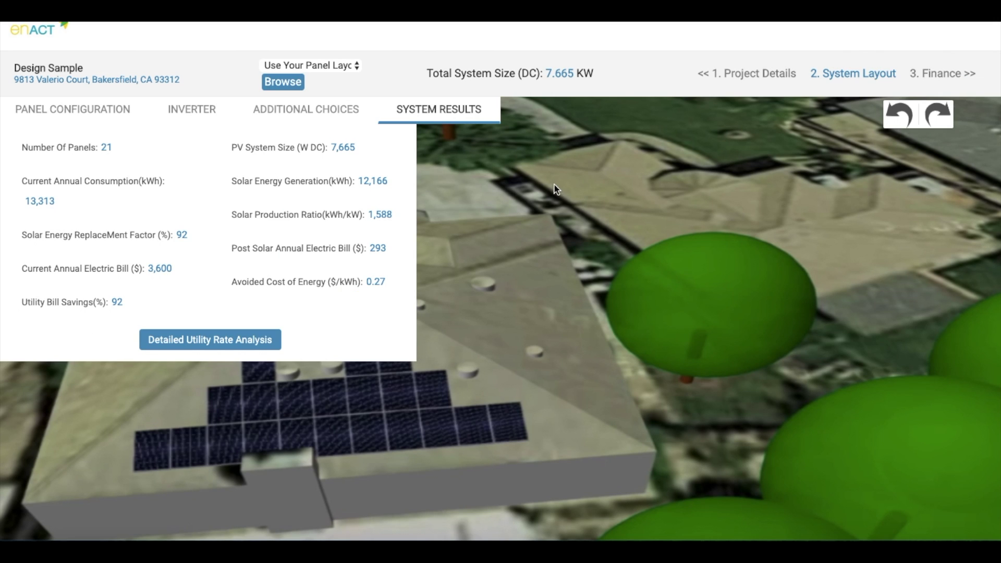
- Continue to the Finance stage and download the RESI SDG proposal PDF for the image-based layout
left_click(926, 78)
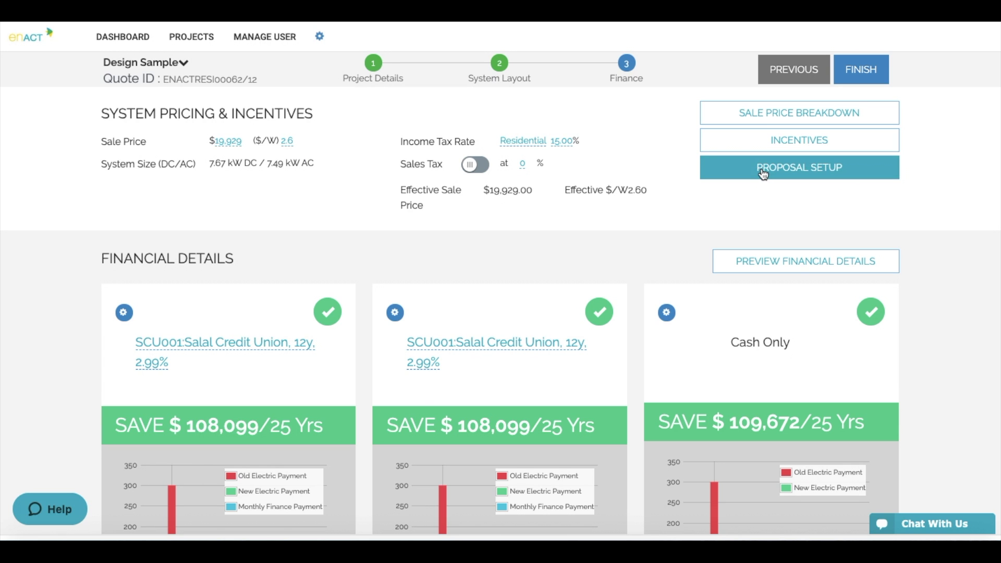
left_click(771, 172)
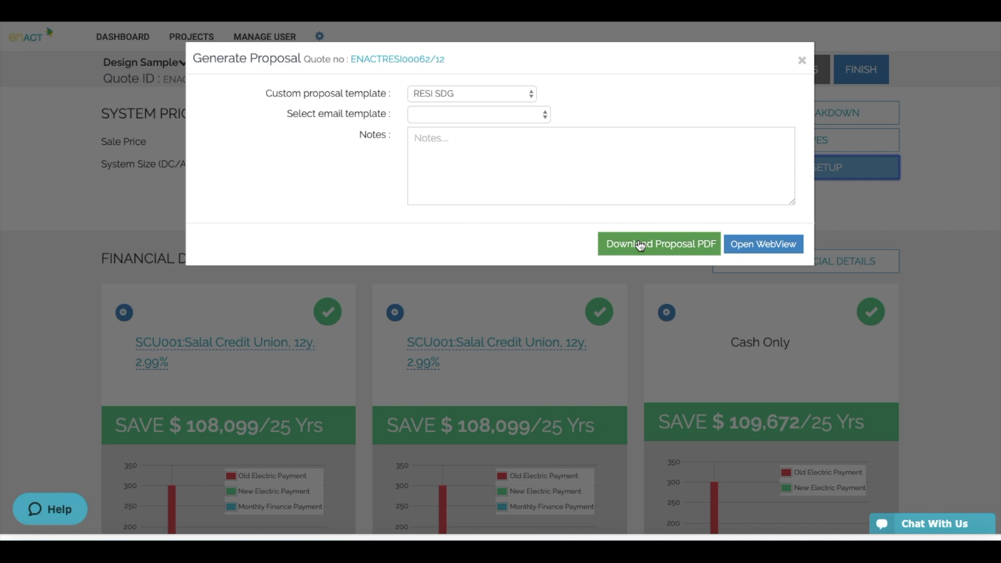
left_click(641, 246)
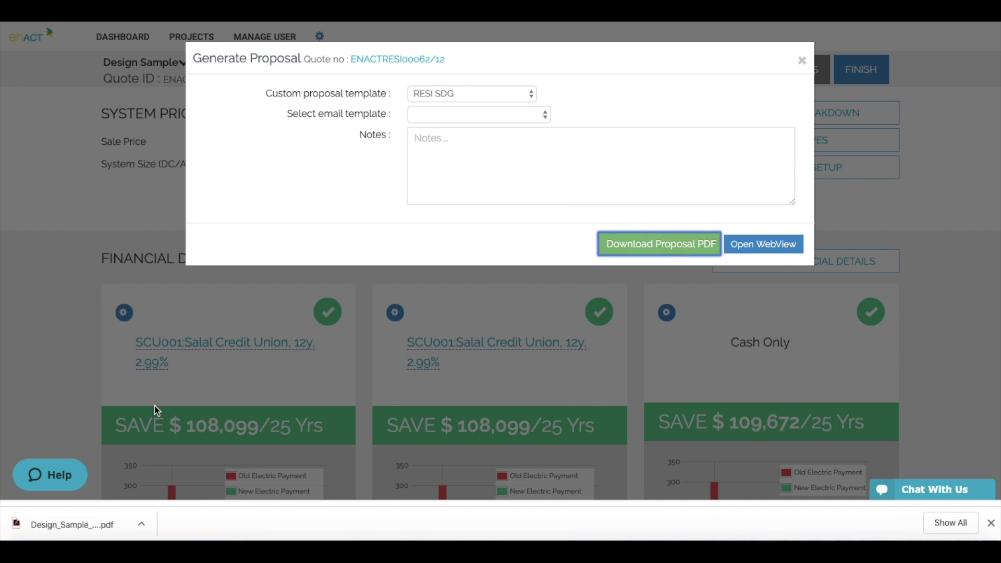
- Open the downloaded proposal PDF, examine its usage chart, savings figures and panel layout image, and close the Generate Proposal dialog
left_click(92, 523)
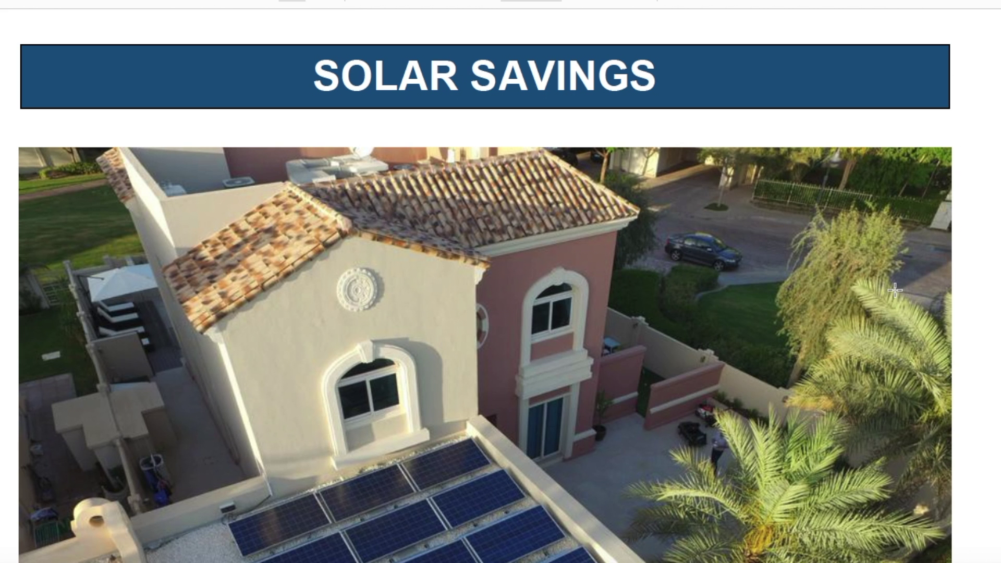
scroll(895, 290, "up", 1)
scroll(895, 290, "down", 10)
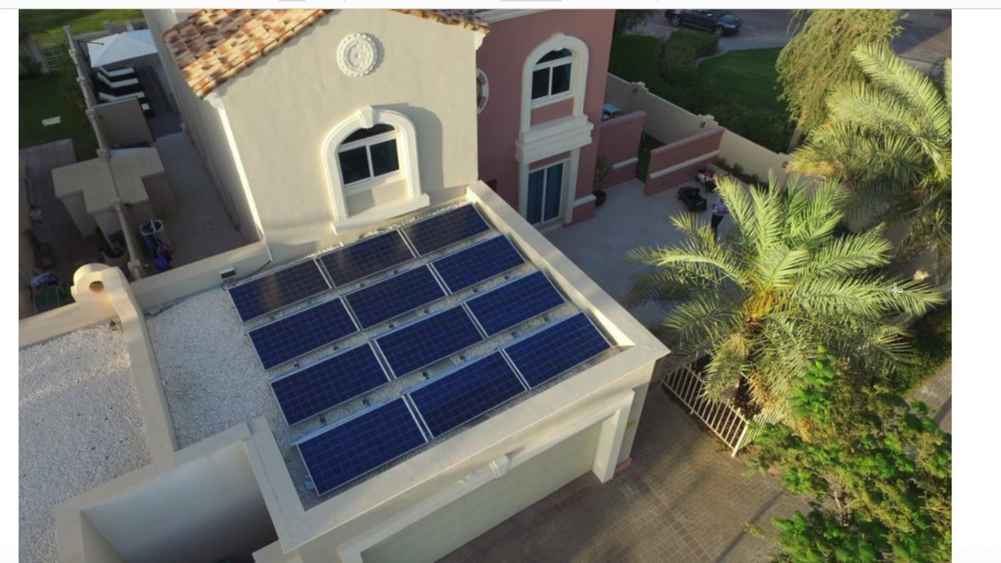
scroll(895, 290, "down", 15)
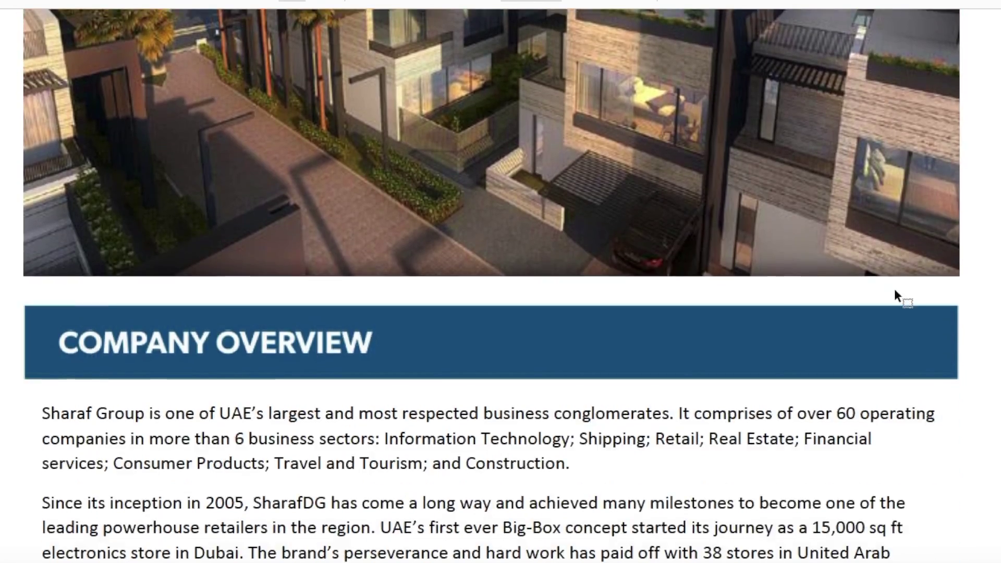
scroll(895, 290, "down", 7)
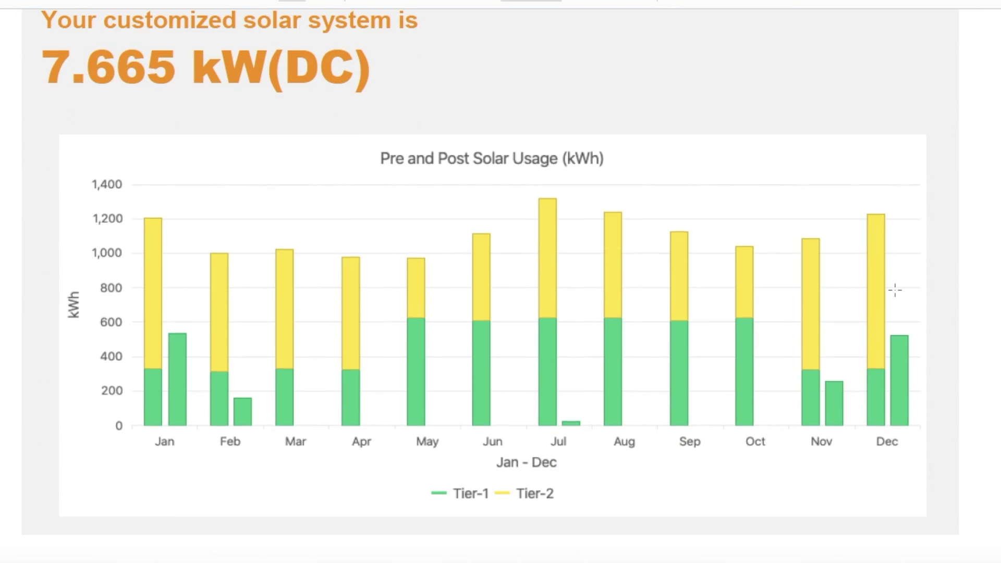
scroll(896, 290, "down", 8)
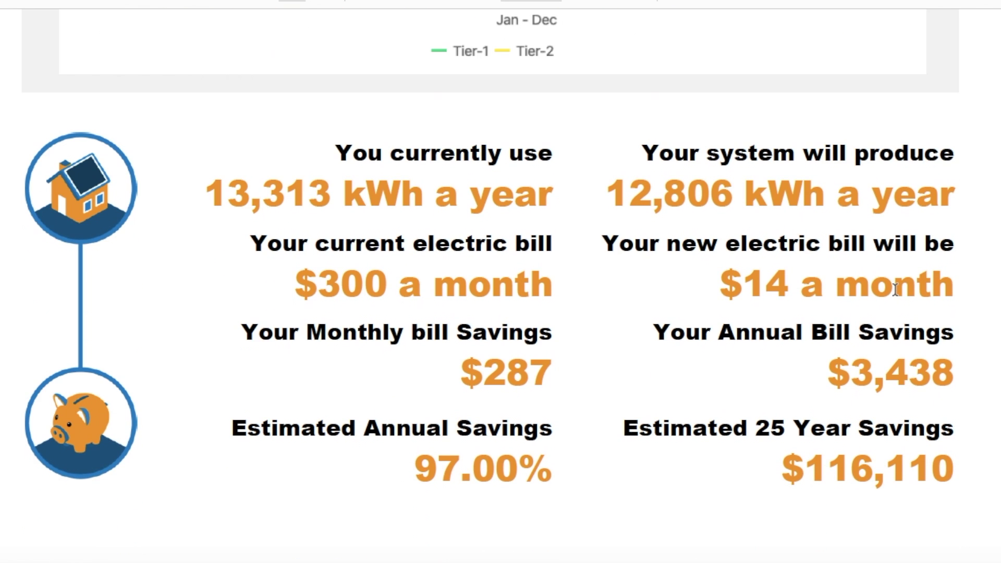
scroll(895, 290, "down", 15)
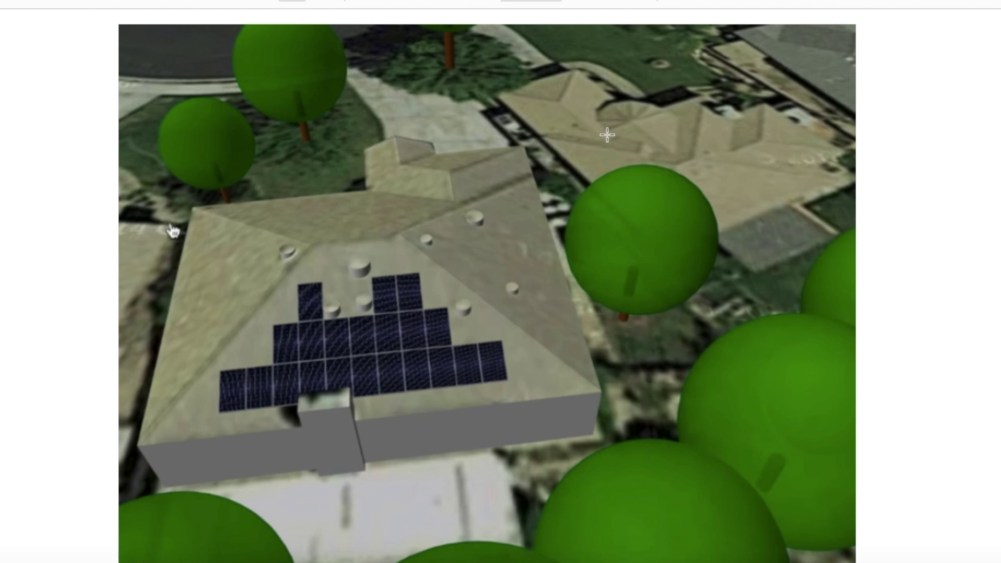
scroll(608, 135, "down", 7)
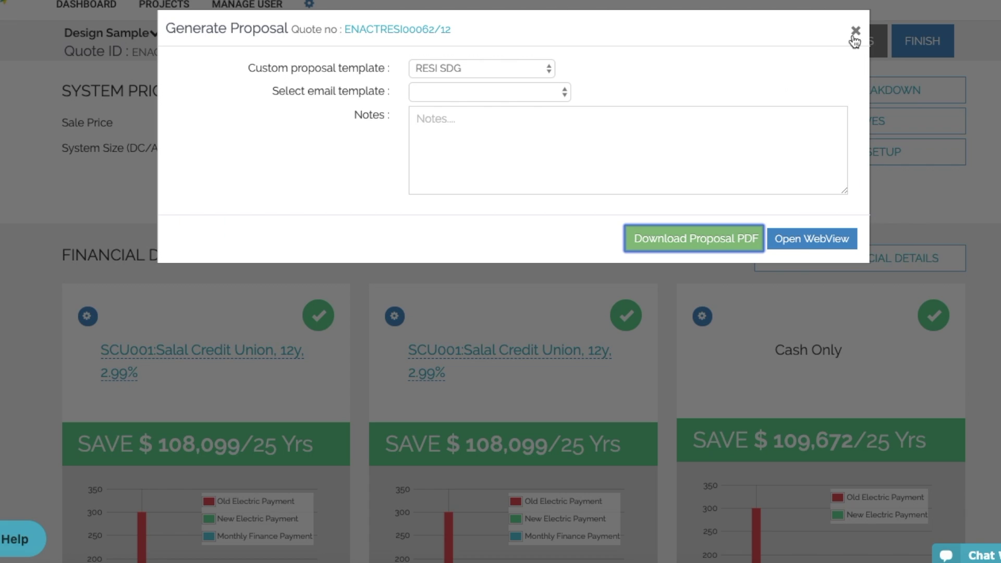
left_click(855, 34)
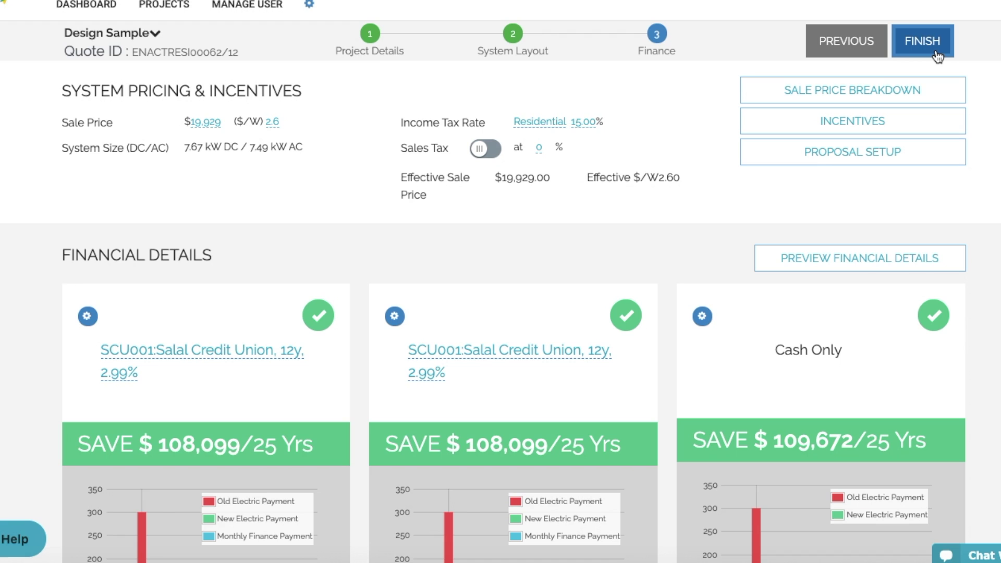